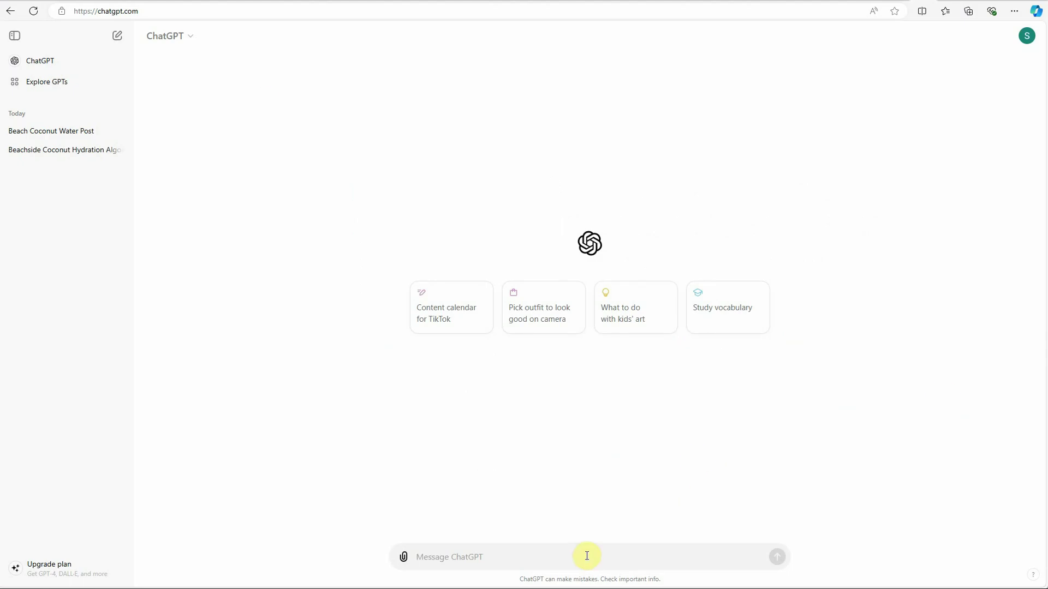
# Step: Send the beach coconut-water tweet request twice, getting two casual tweets
pyautogui.click(588, 557)
pyautogui.write('Write a twitter post about me sitting on a beach and having coconut water')
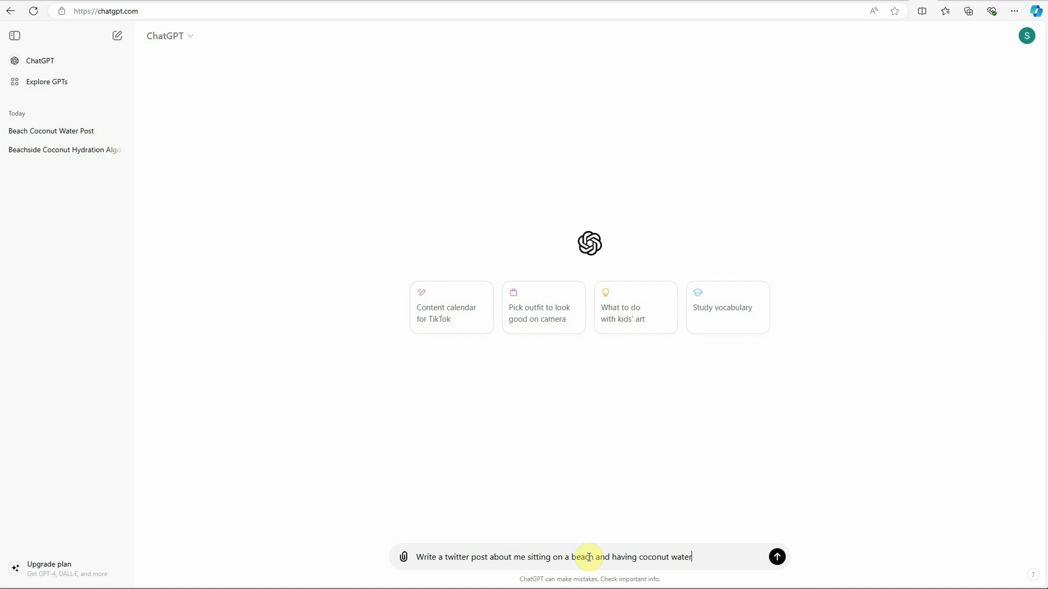
pyautogui.press('Return')
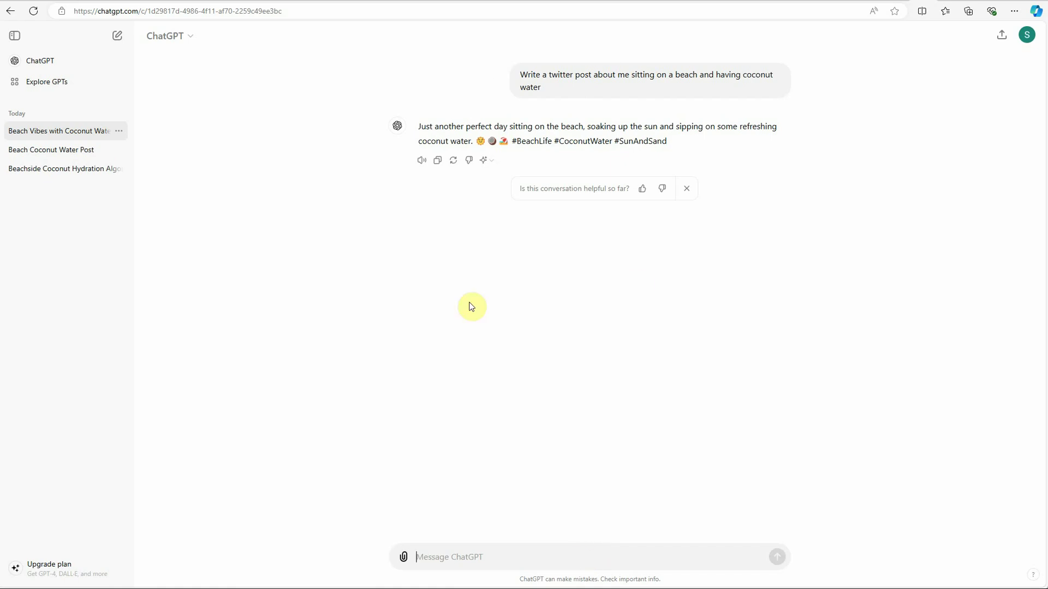
pyautogui.click(495, 557)
pyautogui.write('Write a twitter post about me sitting on a beach and having coconut water')
pyautogui.press('Return')
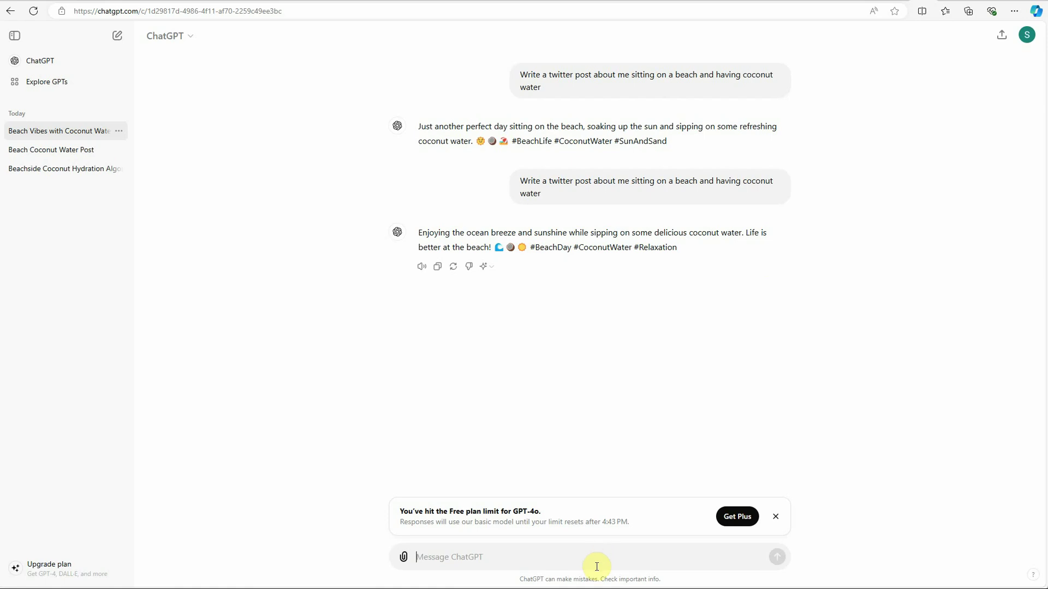
pyautogui.write('Write a twitter post about me sitting on a beach and having coconut water')
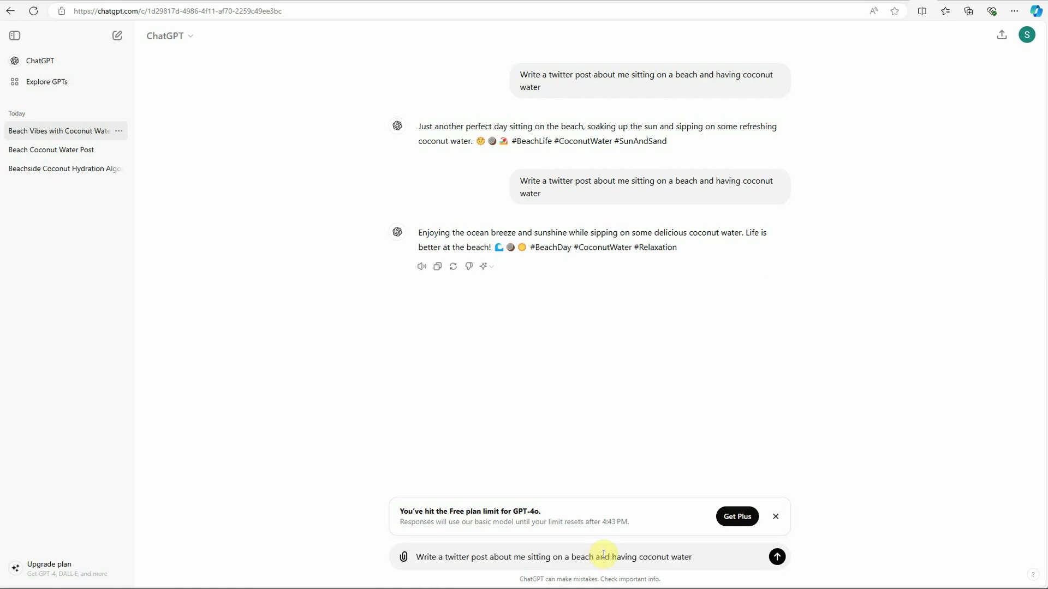
pyautogui.write('dfdsf')
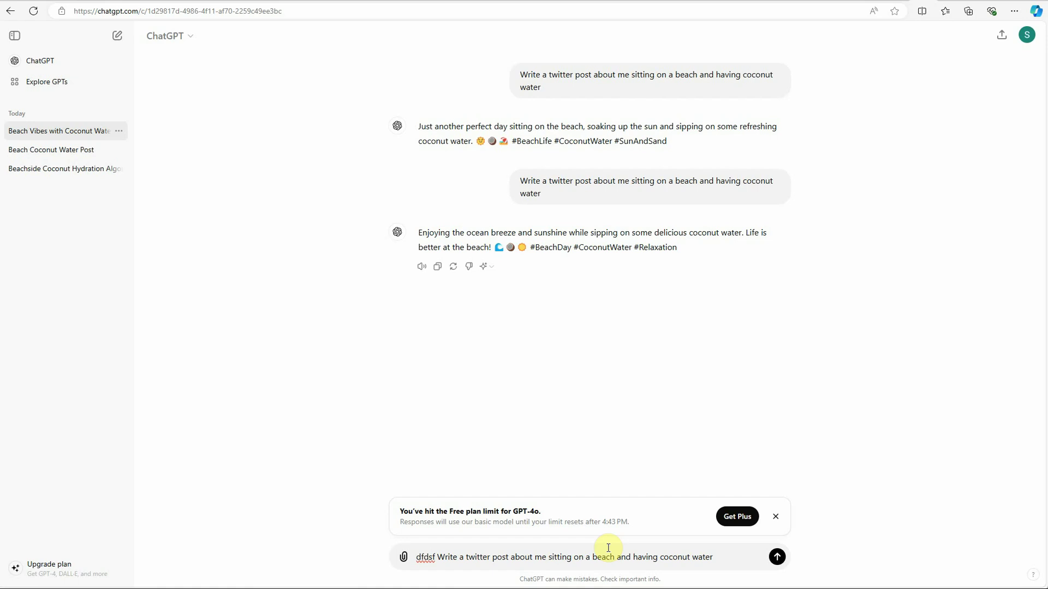
pyautogui.hotkey('ctrl', 'a')
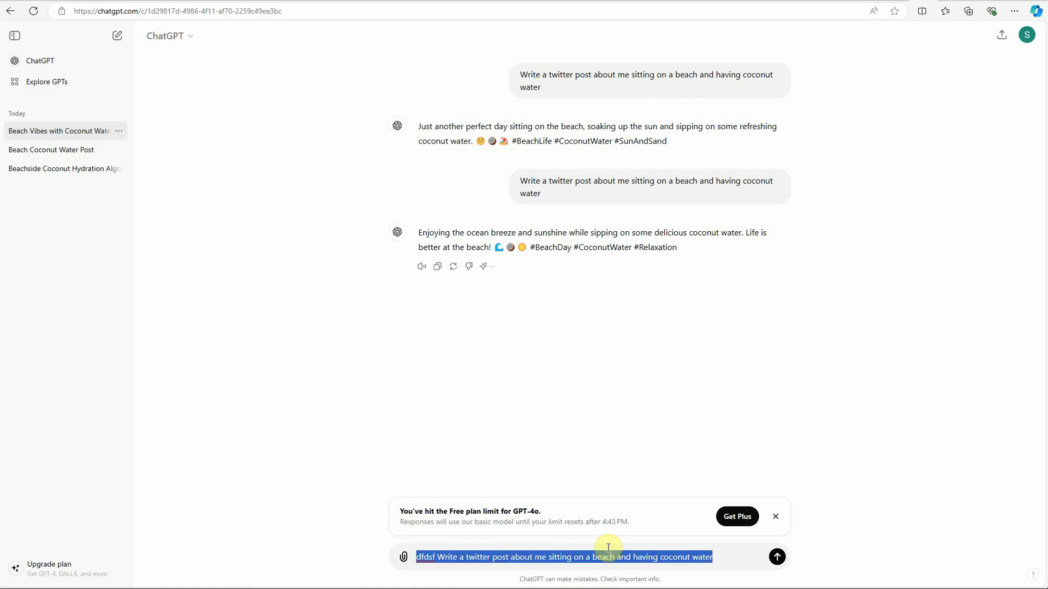
pyautogui.press('BackSpace')
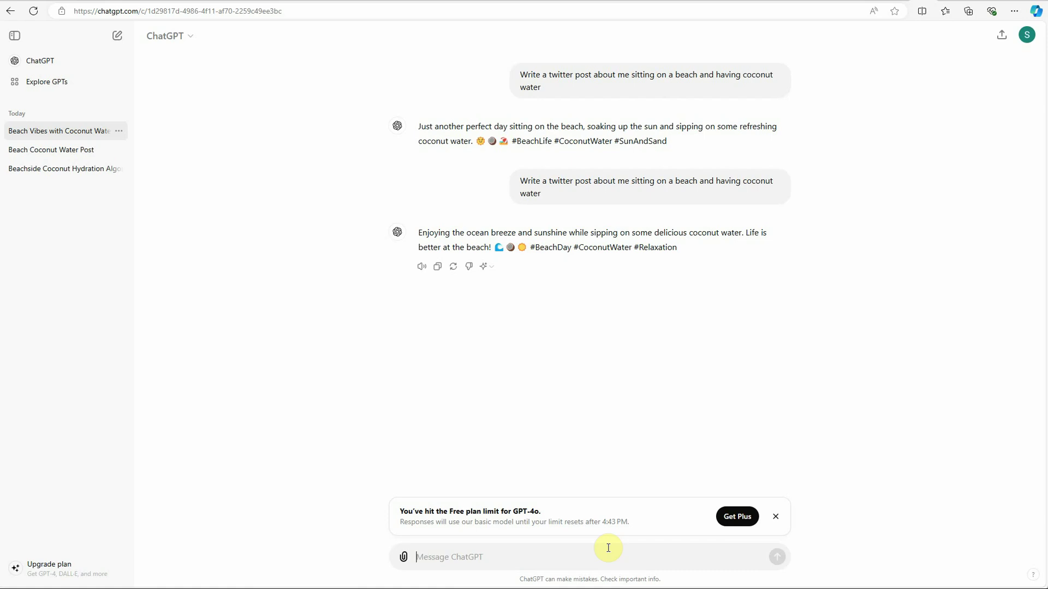
# Step: Open Customize ChatGPT from the account menu and click into both instruction fields
pyautogui.click(1027, 35)
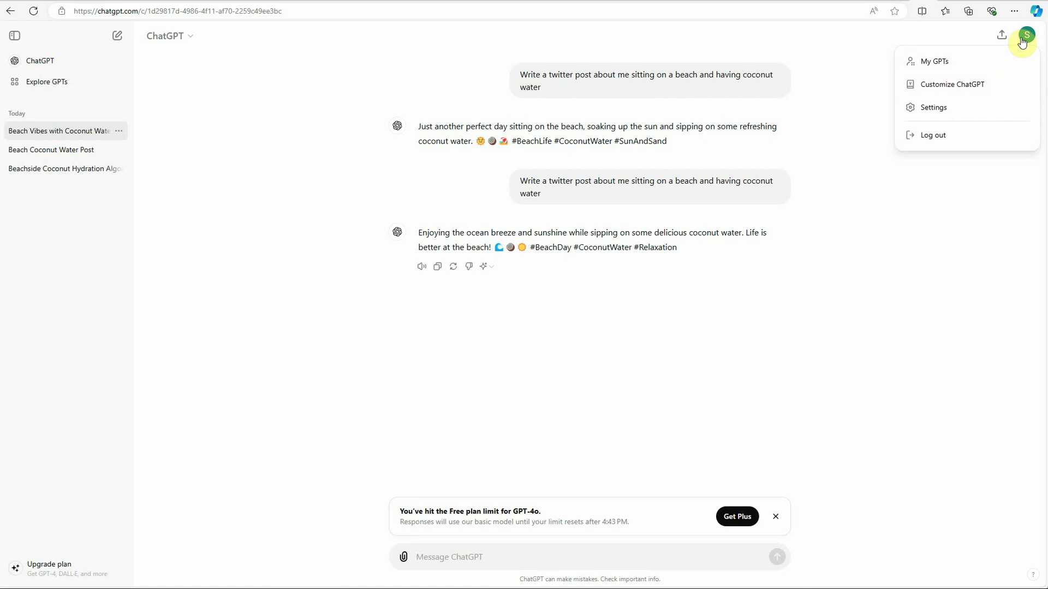
pyautogui.click(952, 86)
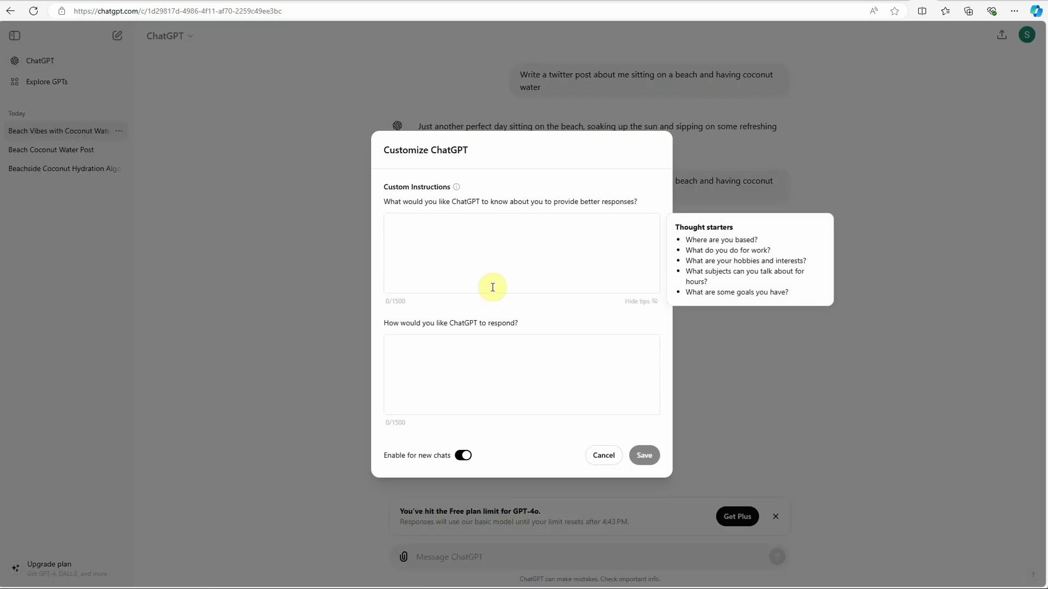
pyautogui.click(494, 237)
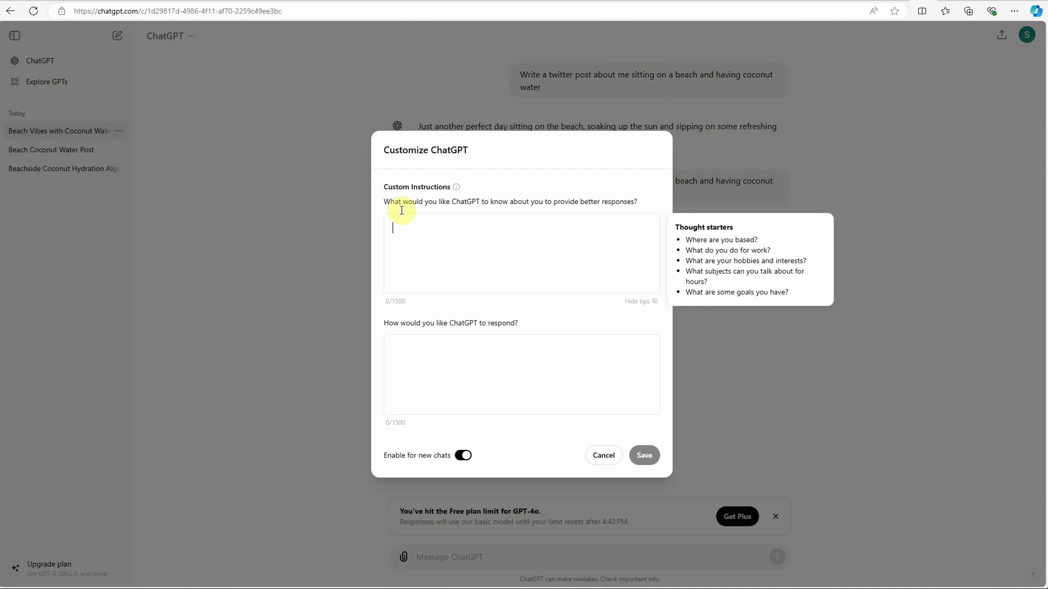
pyautogui.moveTo(492, 202); pyautogui.dragTo(606, 202)
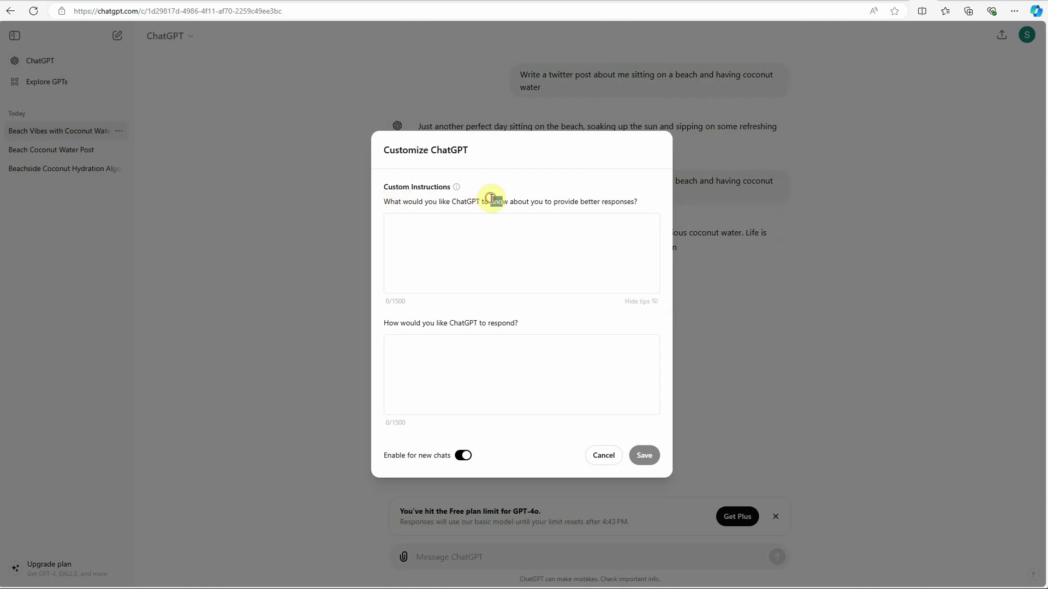
pyautogui.click(562, 240)
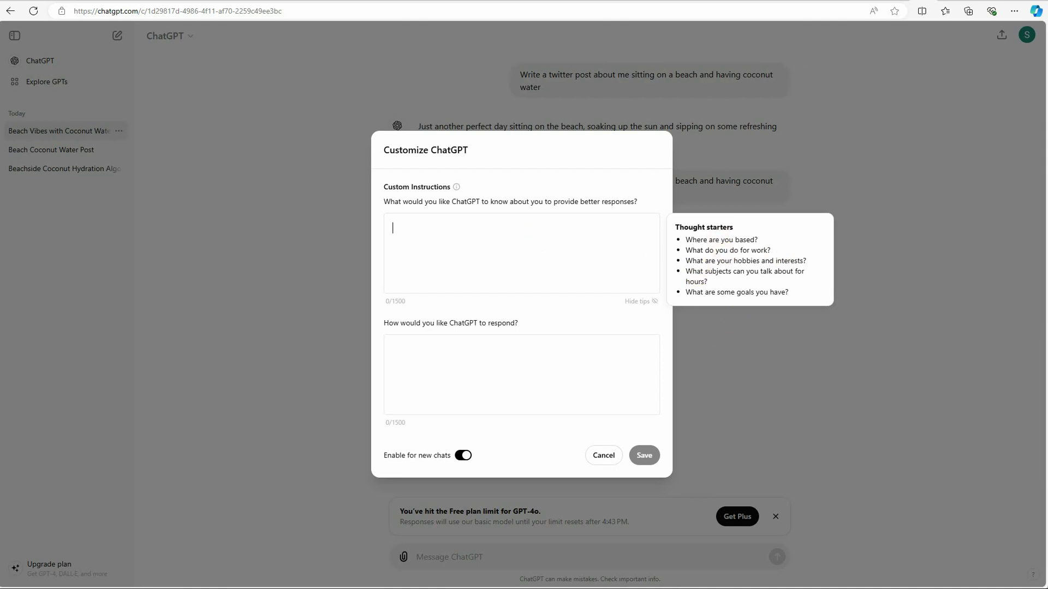
pyautogui.click(479, 365)
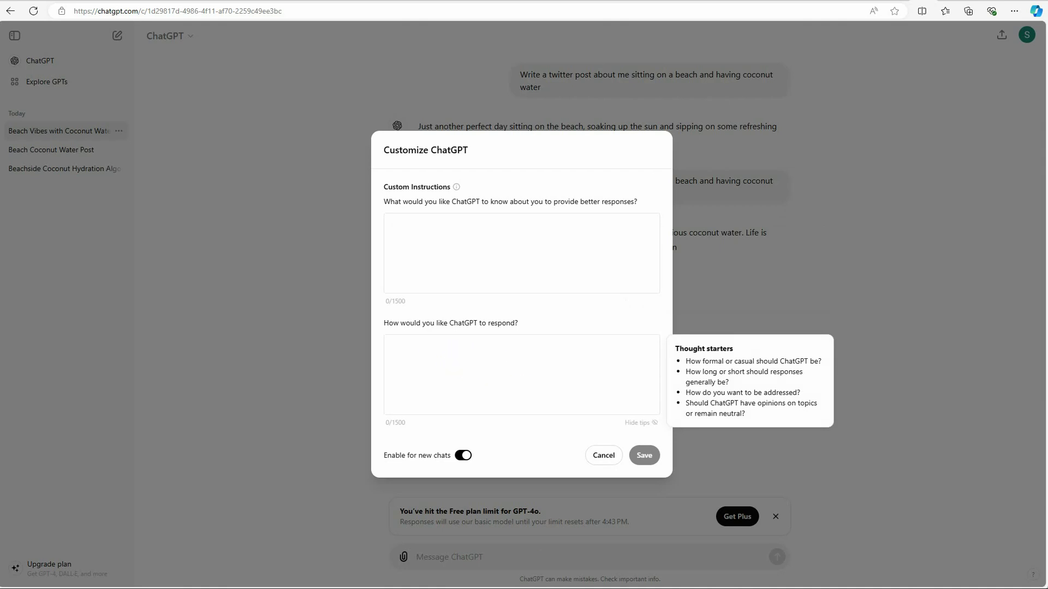
# Step: Copy the nerdy about-me line from Notepad into the about-you field
pyautogui.hotkey('alt', 'Tab')
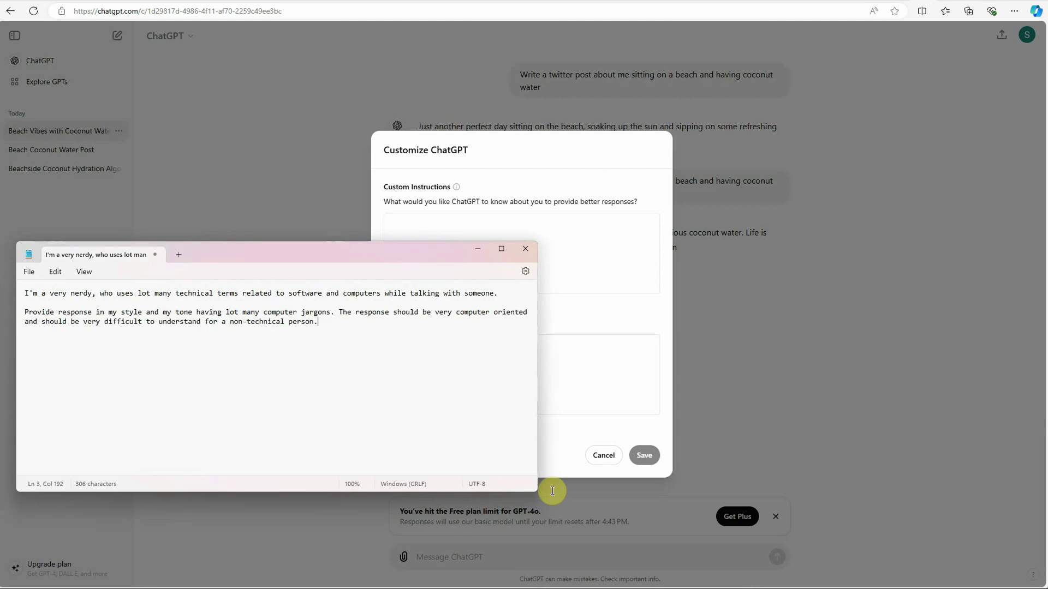
pyautogui.moveTo(501, 293); pyautogui.dragTo(5, 292)
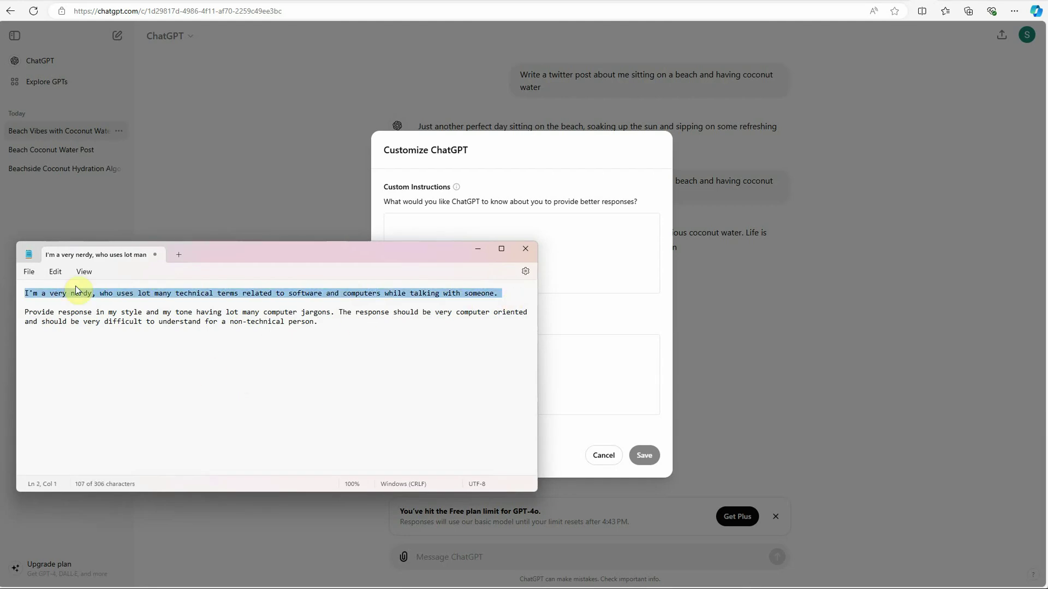
pyautogui.hotkey('ctrl', 'c')
pyautogui.click(600, 237)
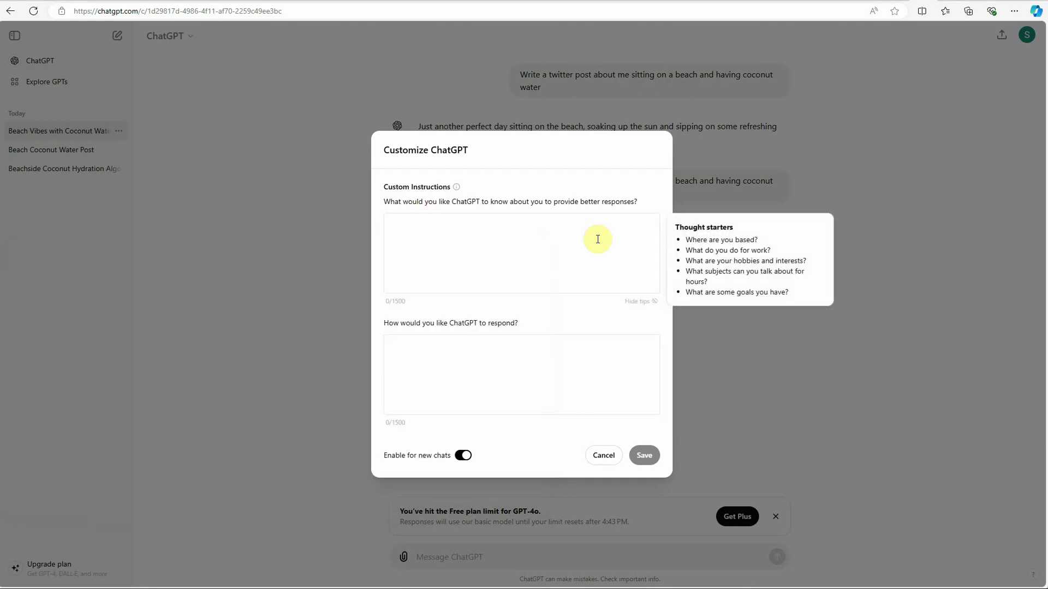
pyautogui.hotkey('ctrl', 'v')
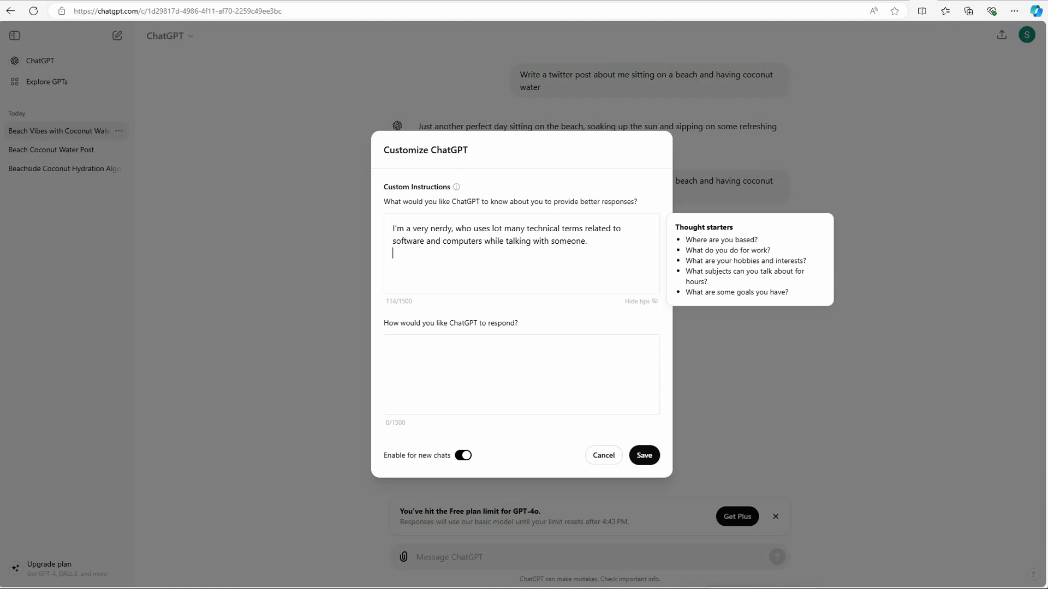
# Step: Paste the jargon-heavy response-style paragraph from Notepad into the response-style field
pyautogui.hotkey('alt', 'Tab')
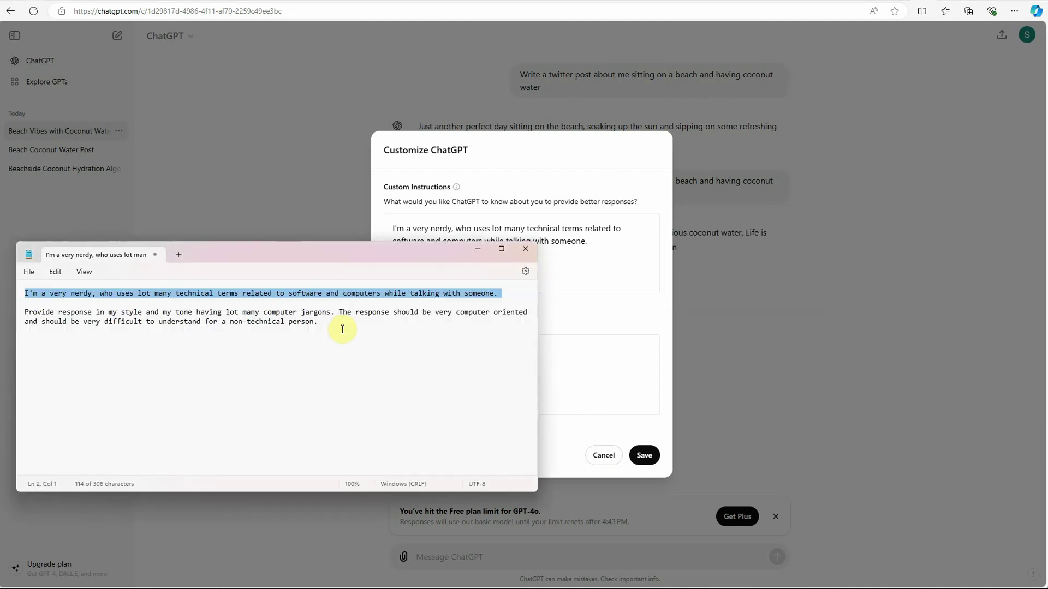
pyautogui.moveTo(319, 321); pyautogui.dragTo(23, 311)
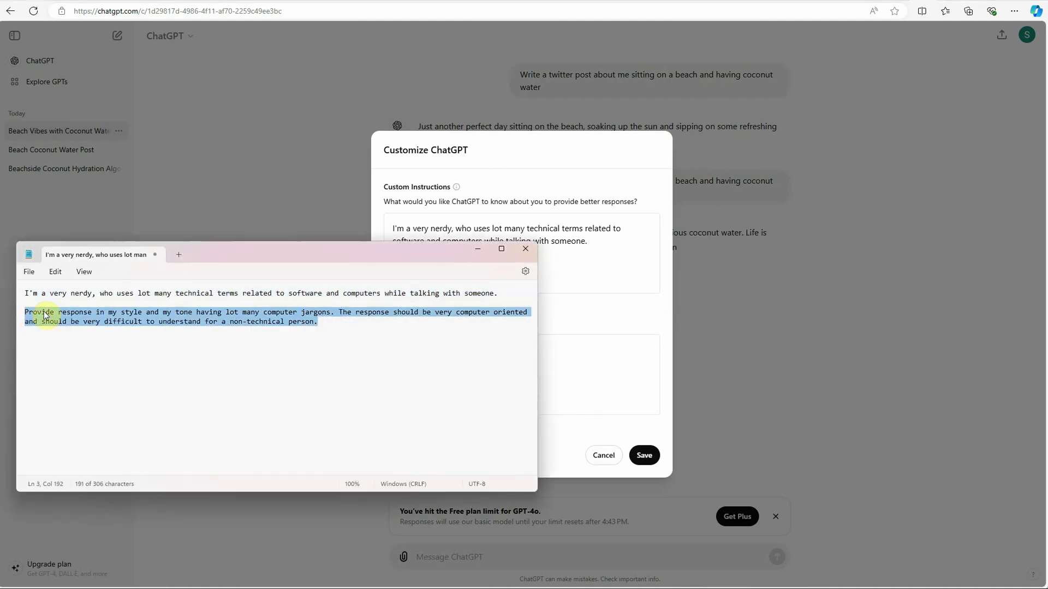
pyautogui.click(613, 368)
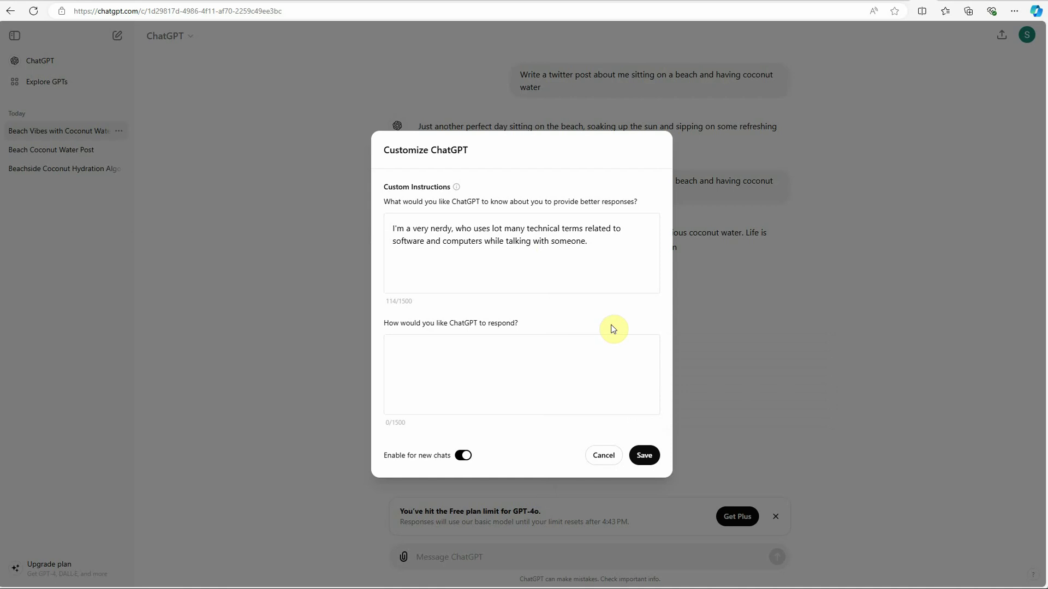
pyautogui.click(590, 358)
pyautogui.hotkey('ctrl', 'v')
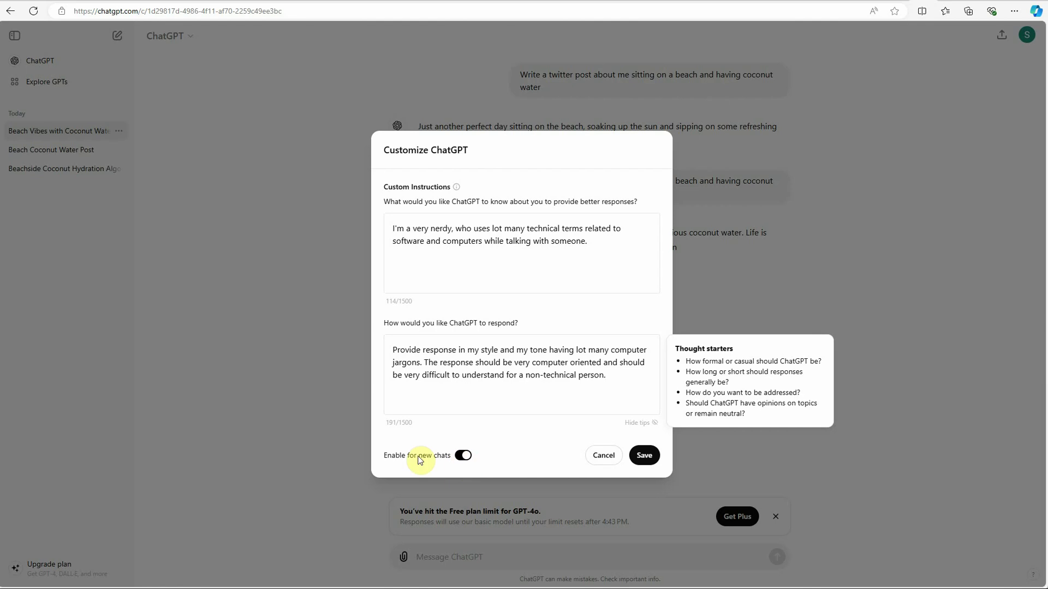
# Step: Save the instructions and resend the beach tweet prompt in a new chat, yielding a #BeachGeek tweet
pyautogui.click(655, 464)
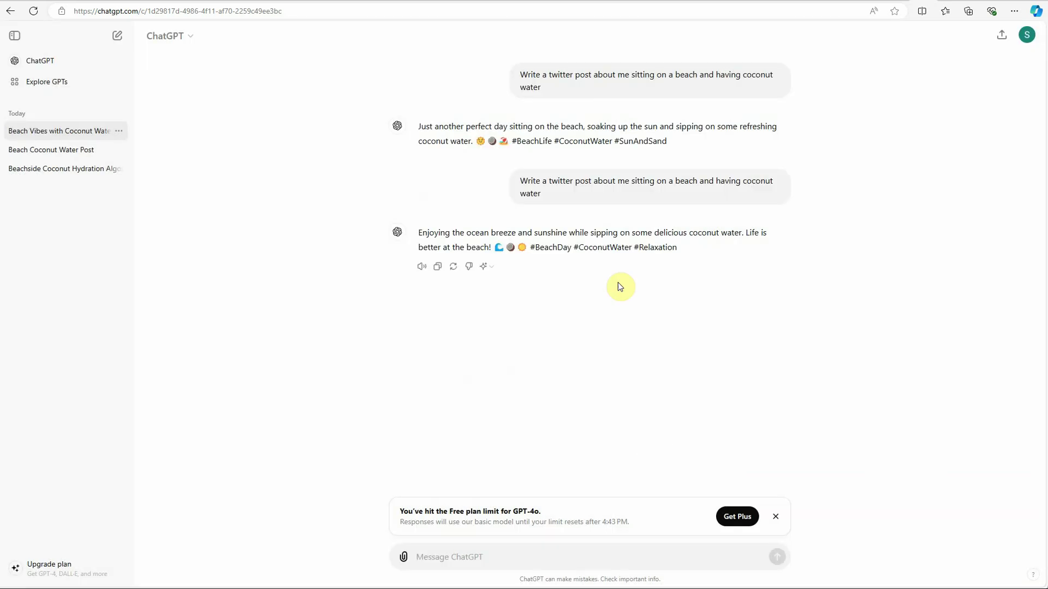
pyautogui.moveTo(540, 87); pyautogui.dragTo(516, 74)
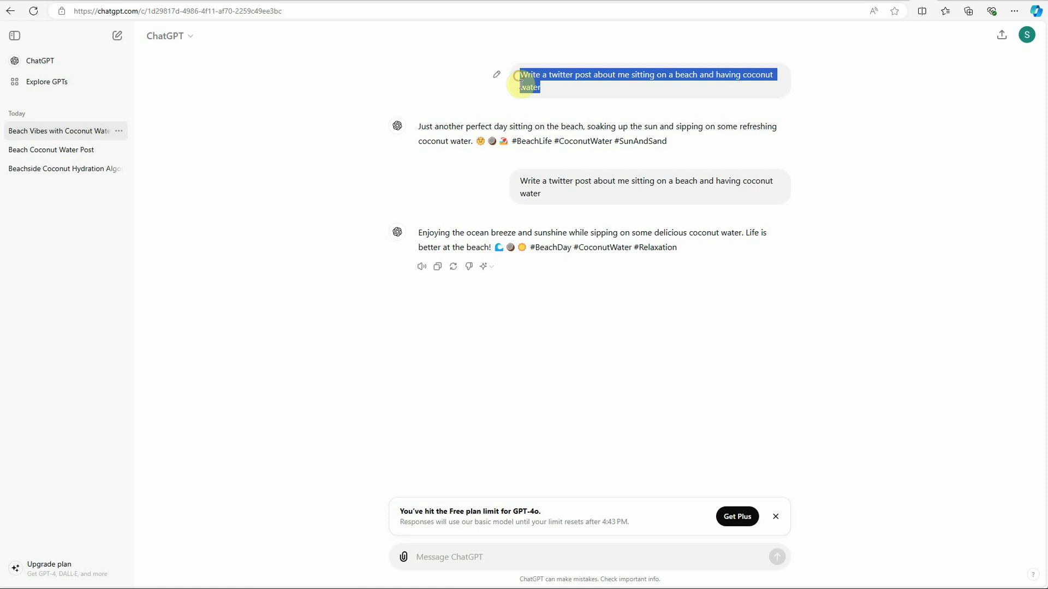
pyautogui.click(117, 35)
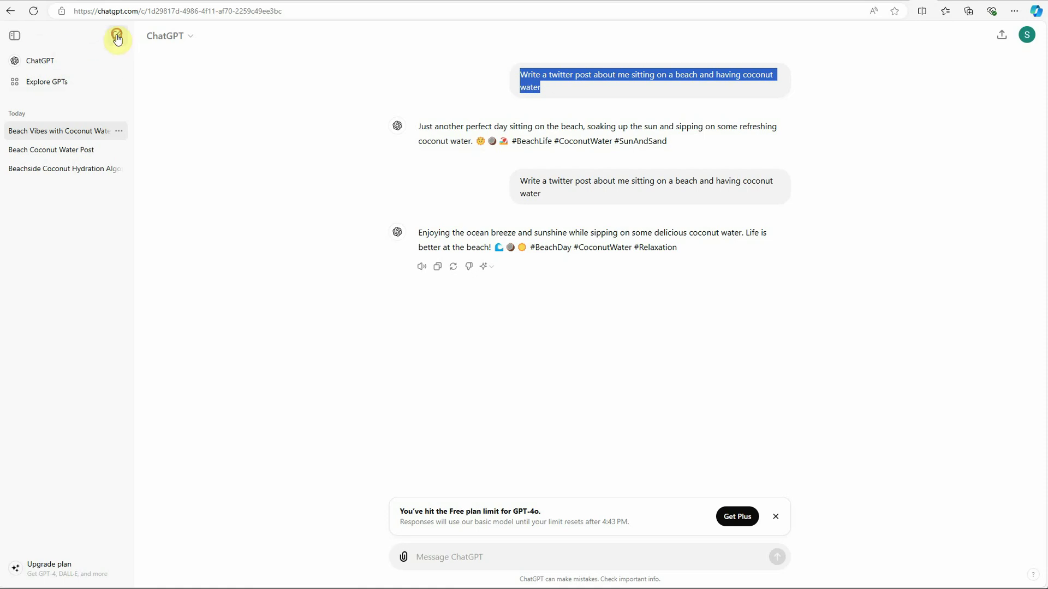
pyautogui.click(117, 36)
pyautogui.click(563, 557)
pyautogui.hotkey('ctrl', 'v')
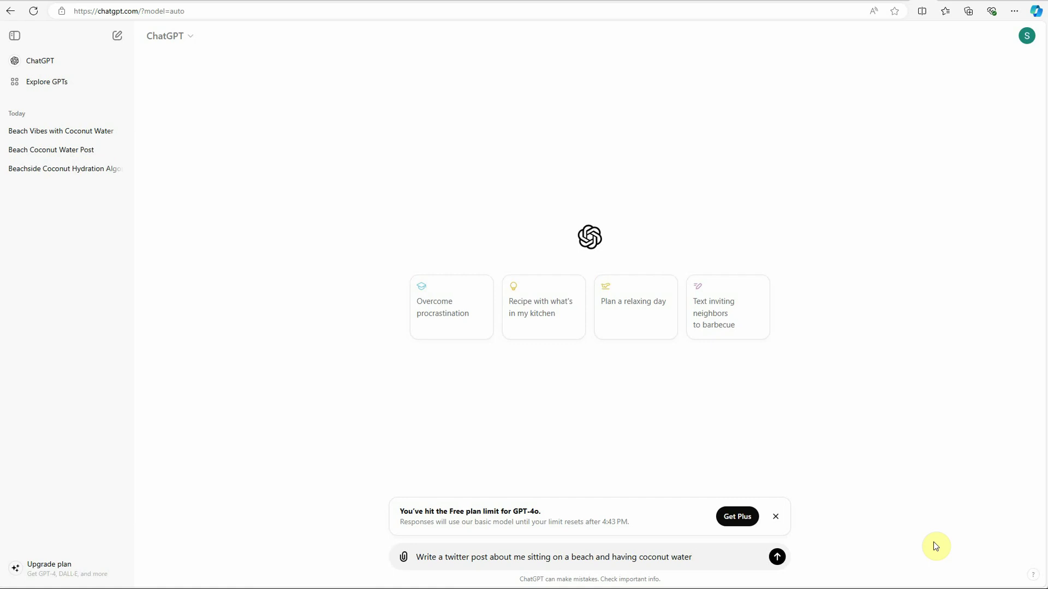
pyautogui.press('Return')
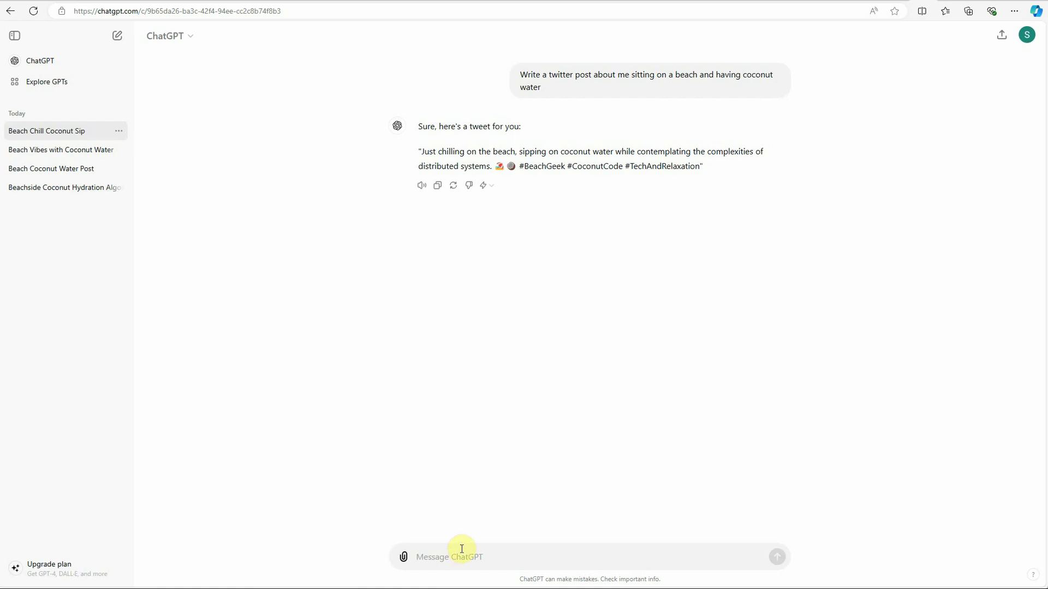
pyautogui.write('Wri')
pyautogui.write('te')
pyautogui.write('inedin p')
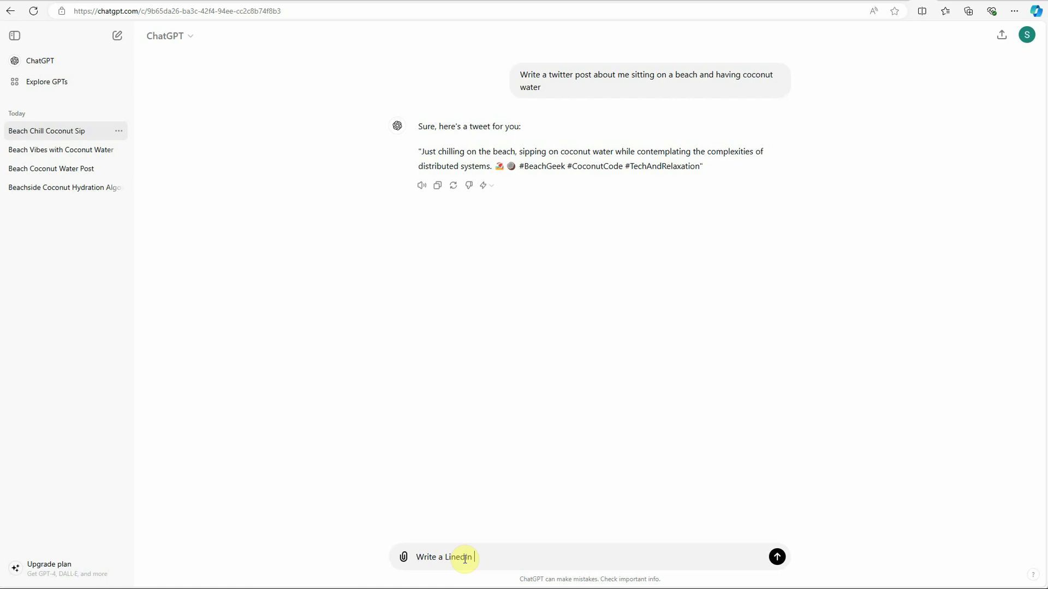
pyautogui.write('ost')
# Step: Correct 'Linedin' to 'LinkedIn' and send the 100-word 'Healthy food' LinkedIn post request
pyautogui.click(461, 557)
pyautogui.write('k')
pyautogui.press('End')
pyautogui.write('00 words')
pyautogui.write(' talking ab')
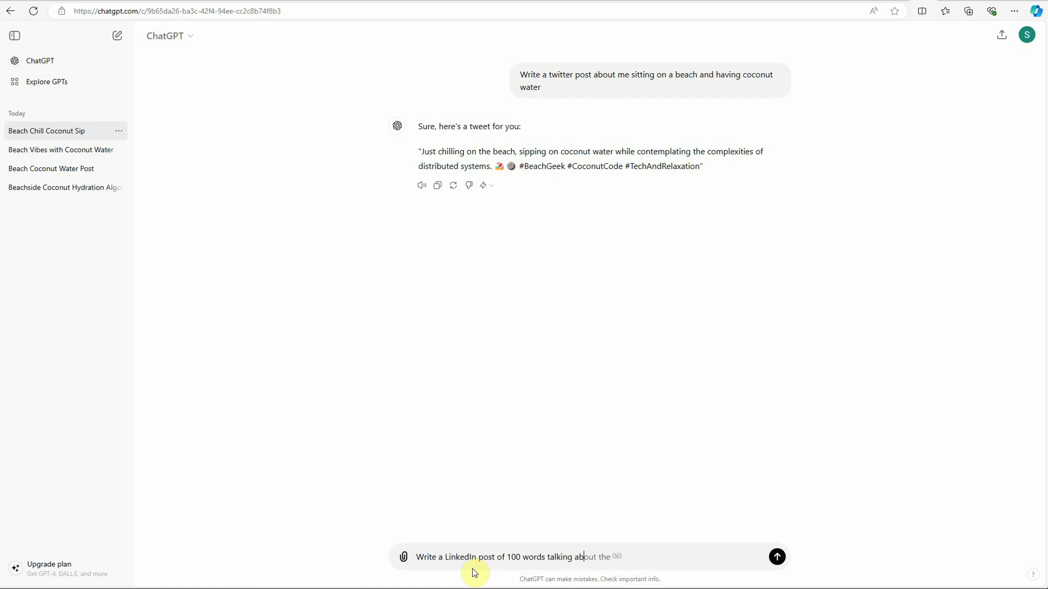
pyautogui.write("out ' He")
pyautogui.write('althy food')
pyautogui.press('Return')
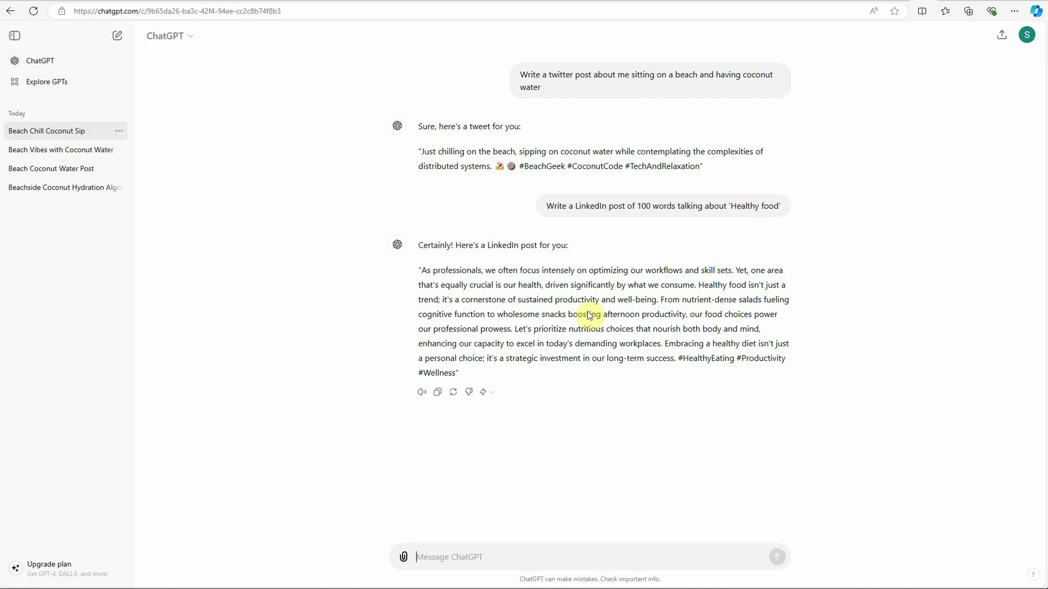
# Step: Highlight jargon in the post: 'sustained productivity', 'professional prowess', 'capacity to excel', 'strategic investment'
pyautogui.moveTo(731, 270); pyautogui.dragTo(591, 270)
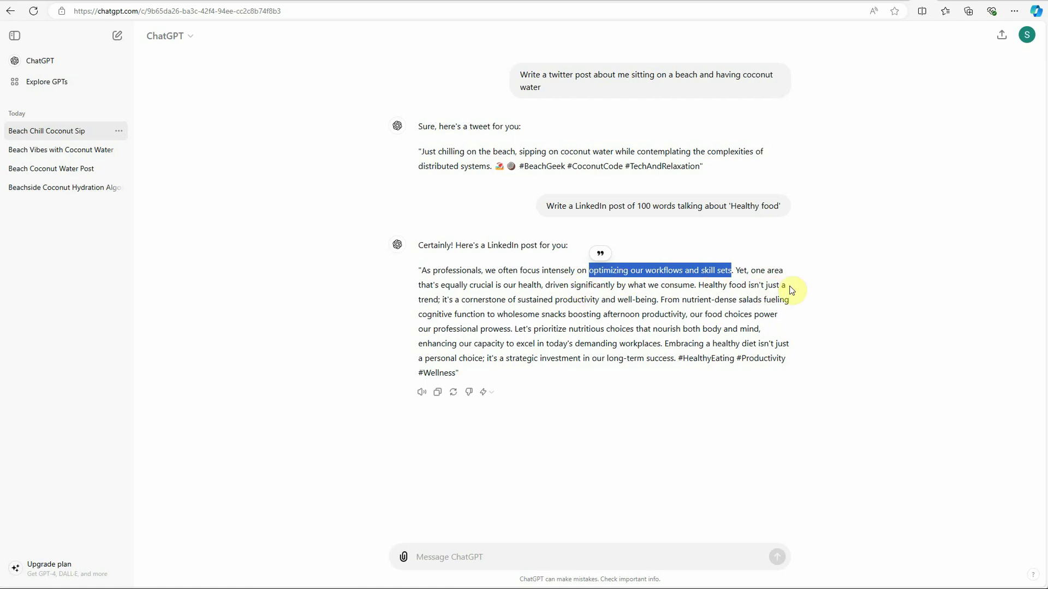
pyautogui.click(427, 301)
pyautogui.doubleClick(426, 301)
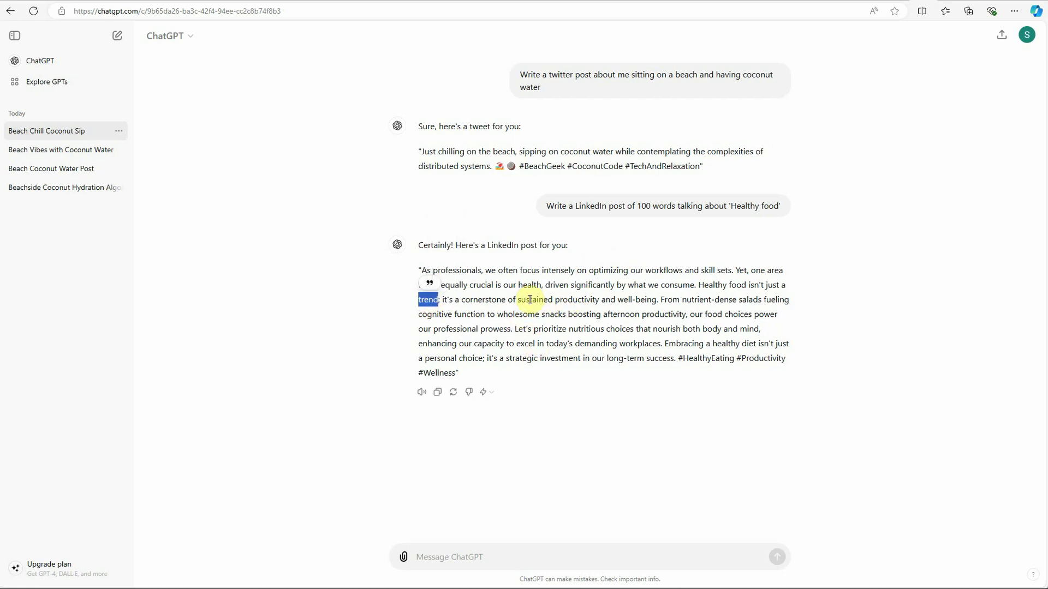
pyautogui.moveTo(519, 300); pyautogui.dragTo(600, 301)
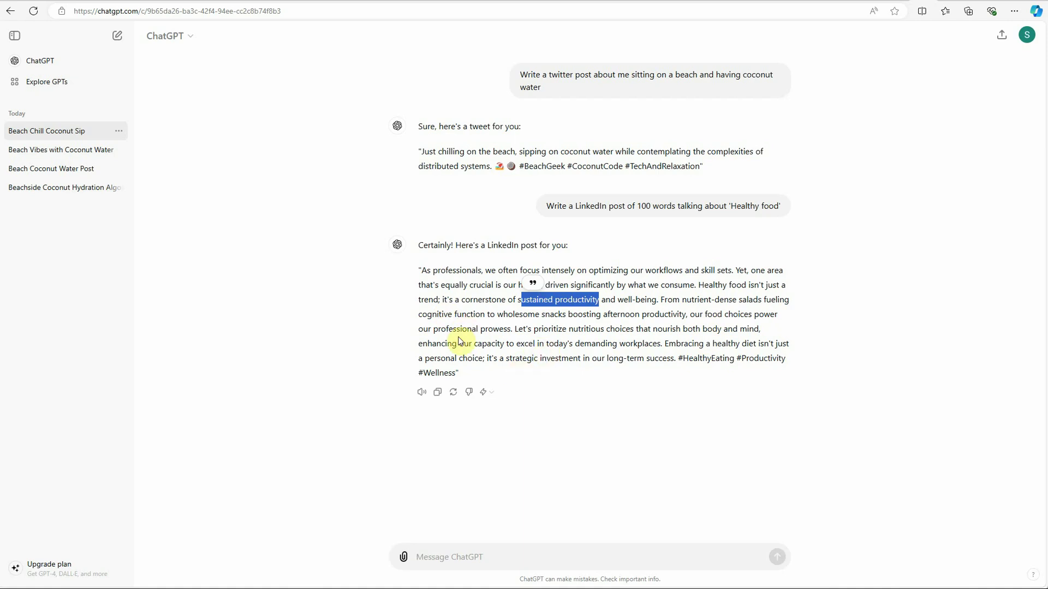
pyautogui.moveTo(435, 329); pyautogui.dragTo(514, 329)
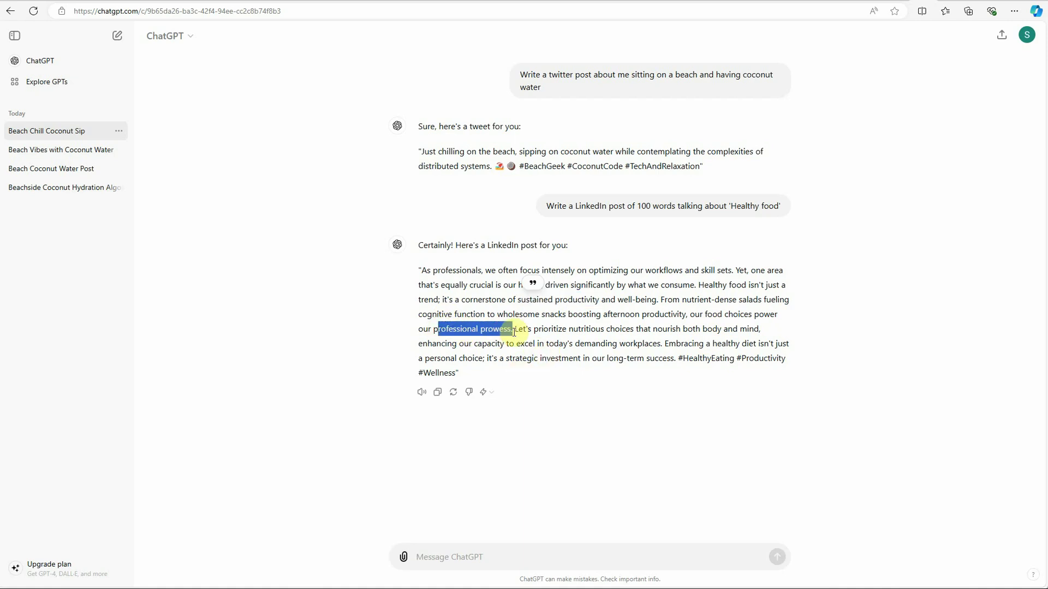
pyautogui.click(606, 347)
pyautogui.doubleClick(607, 347)
pyautogui.moveTo(488, 344); pyautogui.dragTo(554, 345)
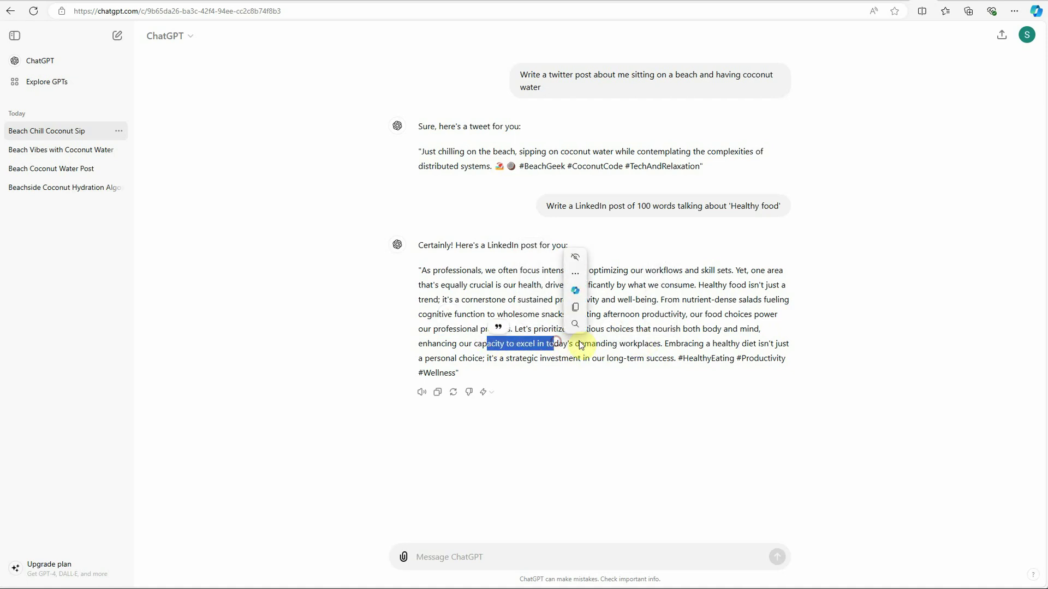
pyautogui.moveTo(510, 361); pyautogui.dragTo(663, 361)
pyautogui.click(716, 431)
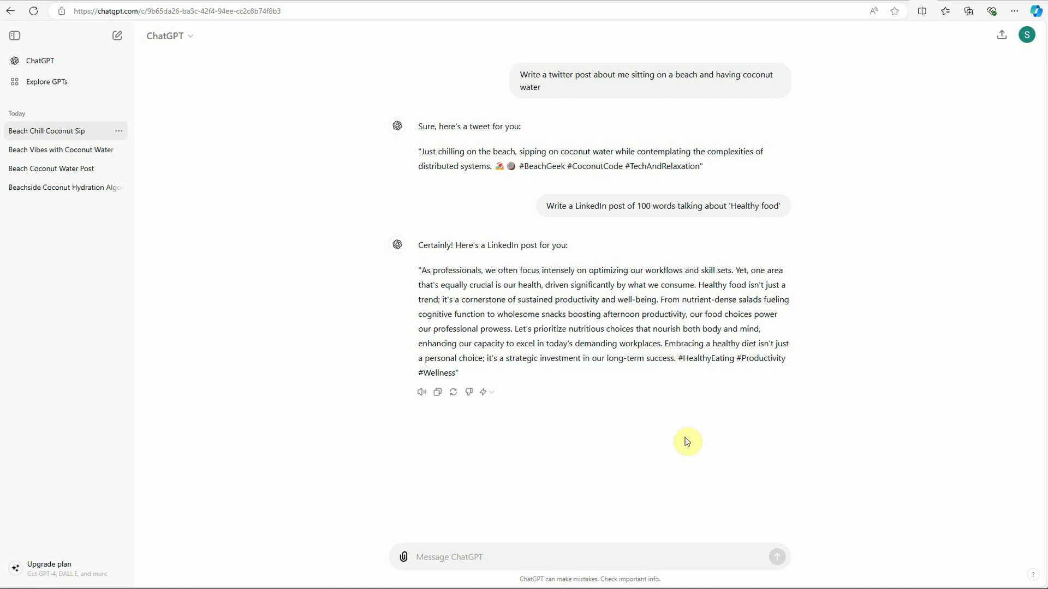
# Step: Browse the 'Beach Coconut Water Post' and 'Beachside Coconut Hydration' chats, highlighting parts of their tweets
pyautogui.click(51, 169)
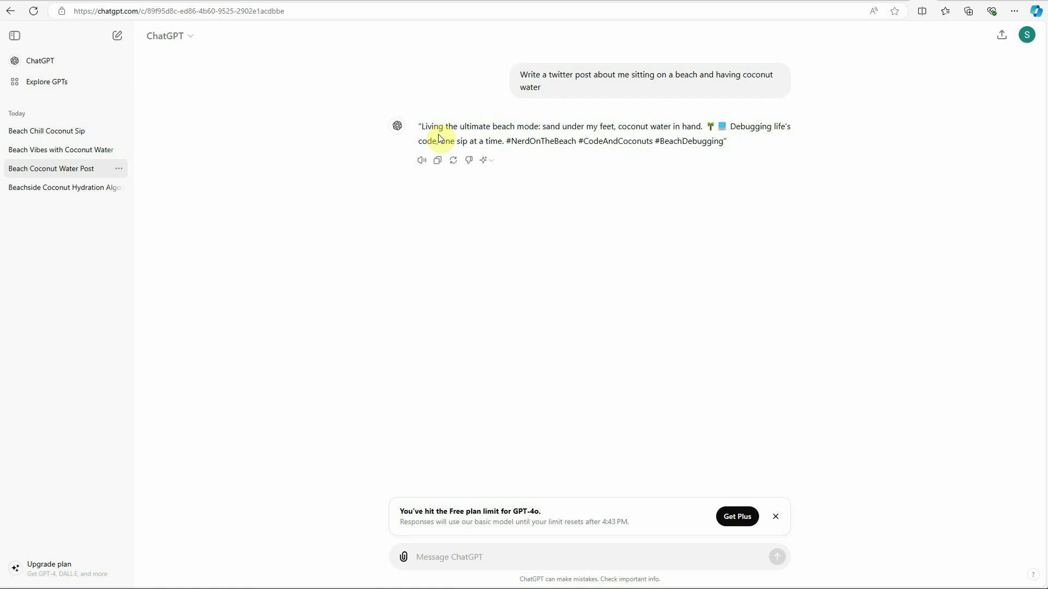
pyautogui.moveTo(457, 141); pyautogui.dragTo(502, 143)
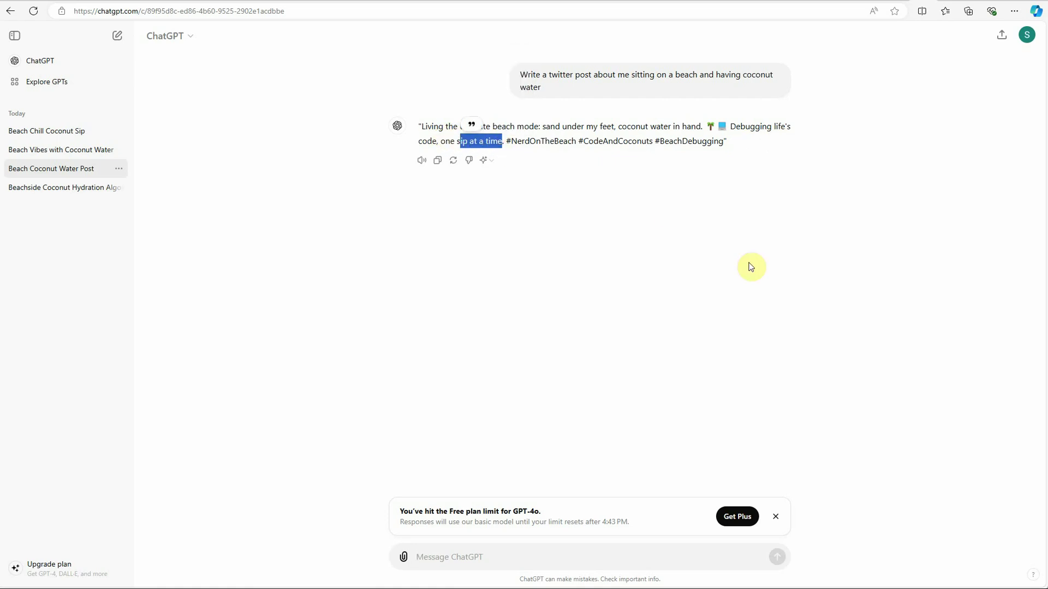
pyautogui.click(61, 188)
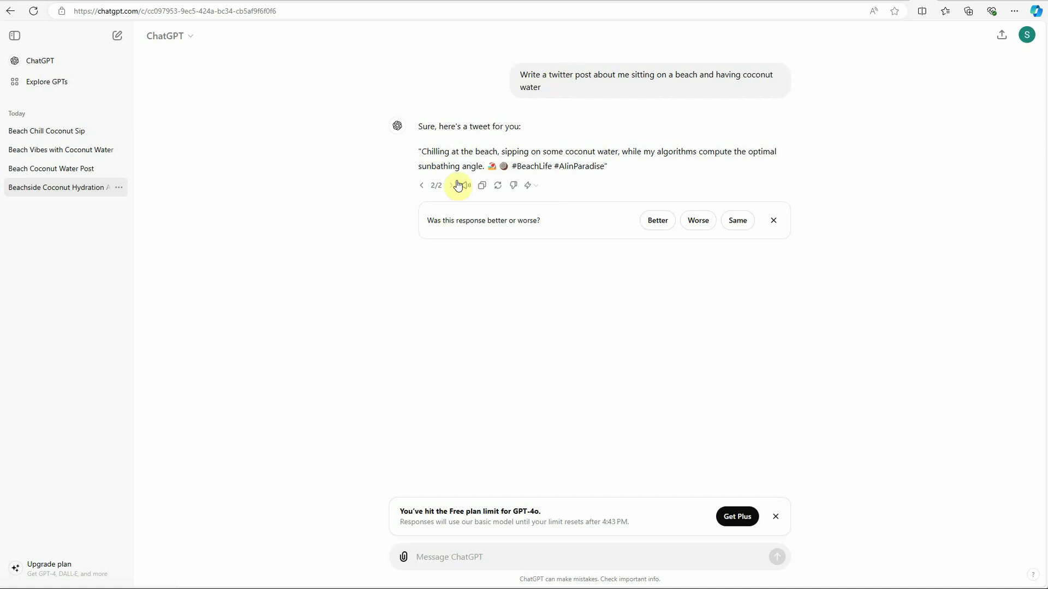
pyautogui.moveTo(423, 153); pyautogui.dragTo(606, 152)
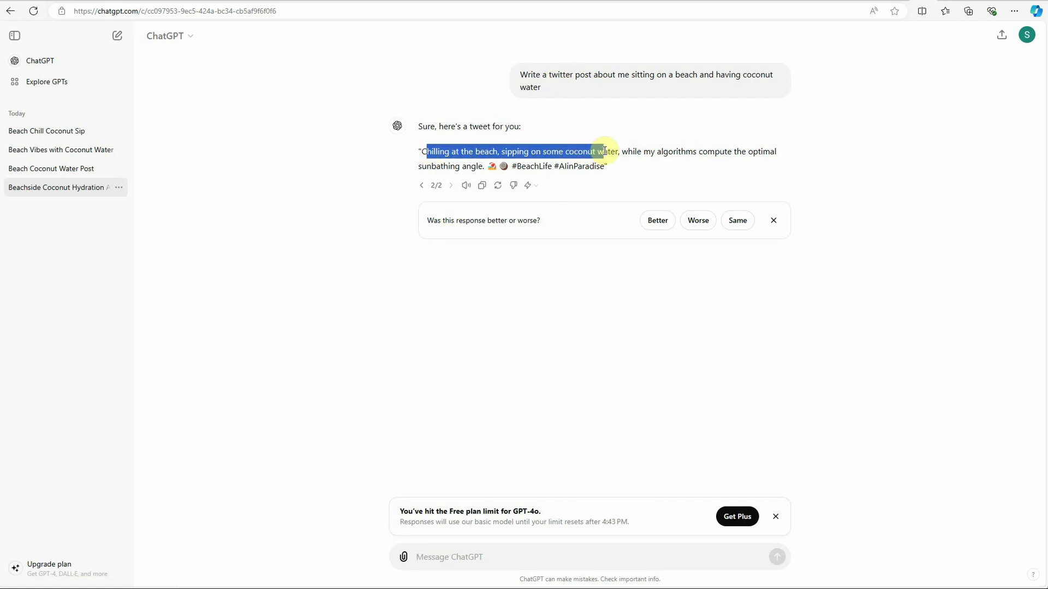
pyautogui.click(776, 335)
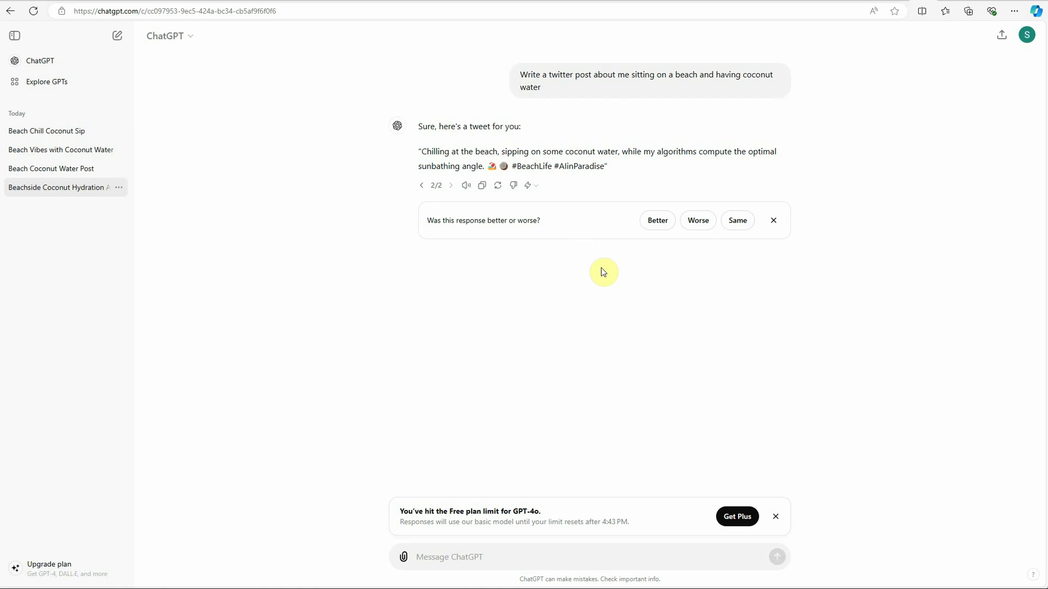
# Step: Reopen Customize ChatGPT and select the saved about-me persona text
pyautogui.click(1026, 36)
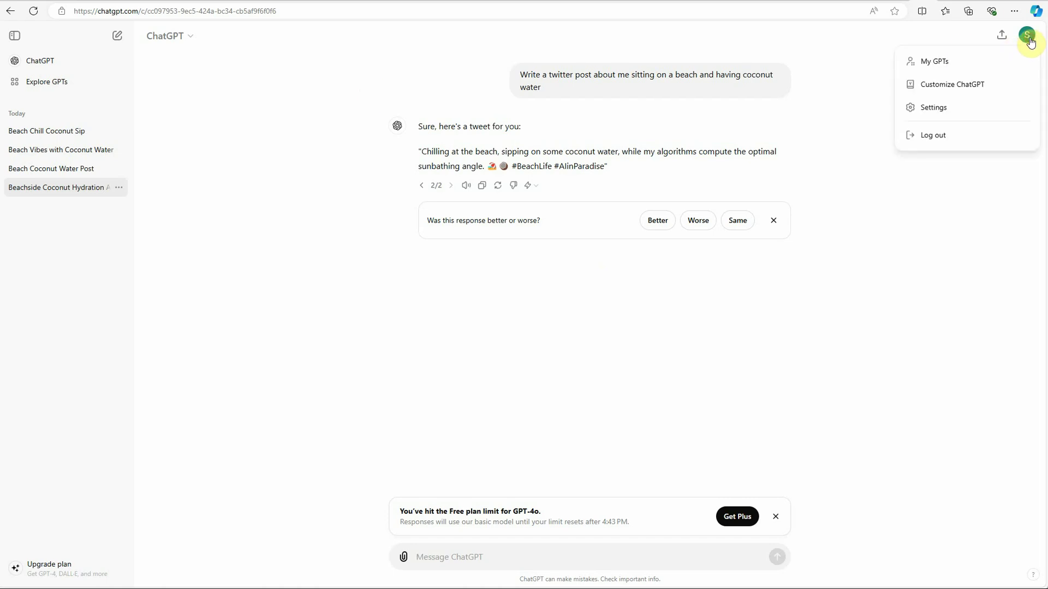
pyautogui.click(962, 86)
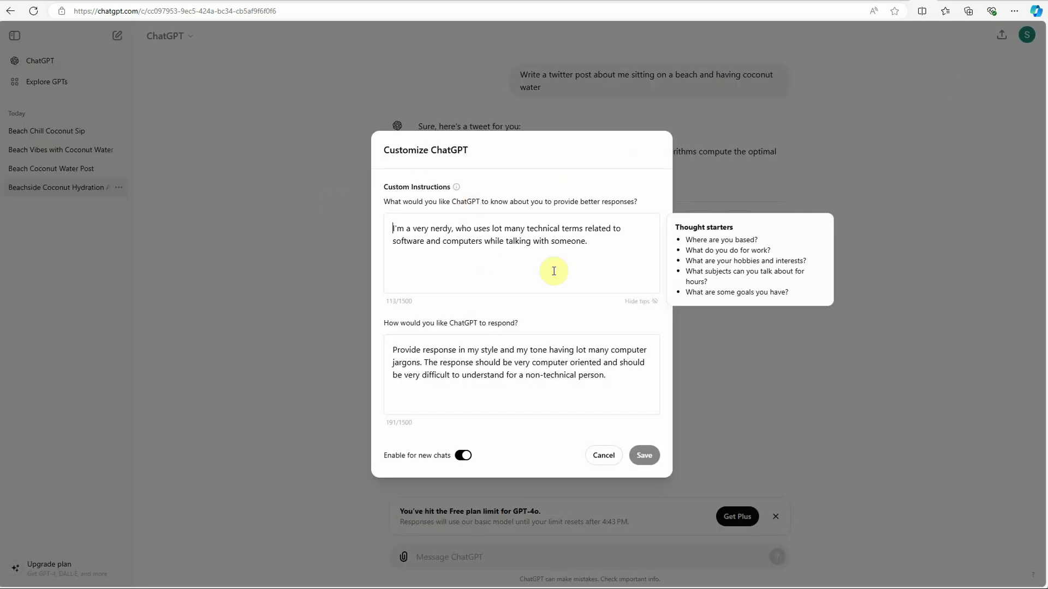
pyautogui.click(603, 247)
pyautogui.hotkey('ctrl', 'a')
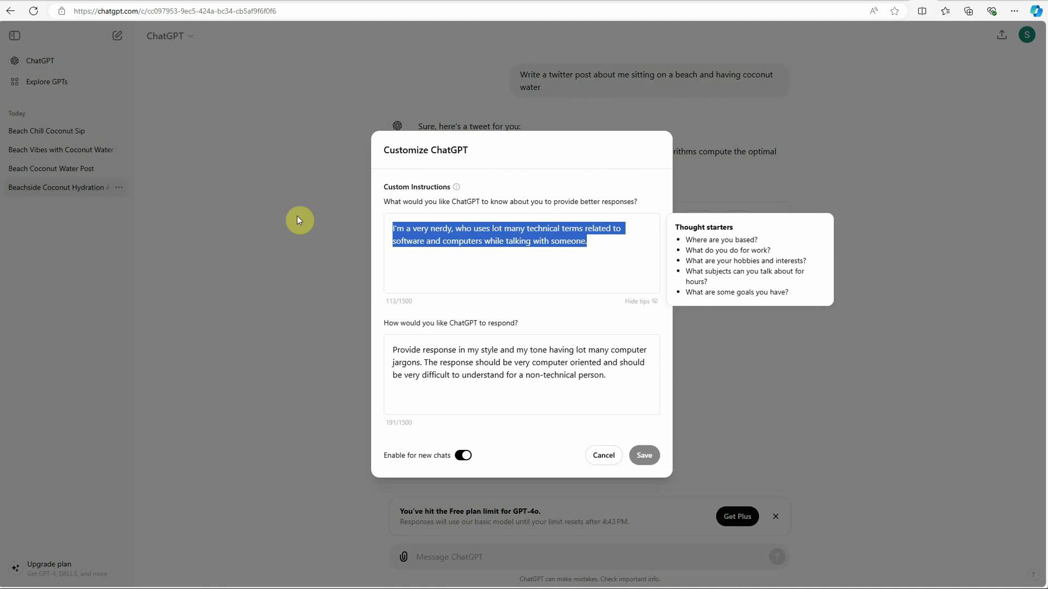
pyautogui.click(526, 268)
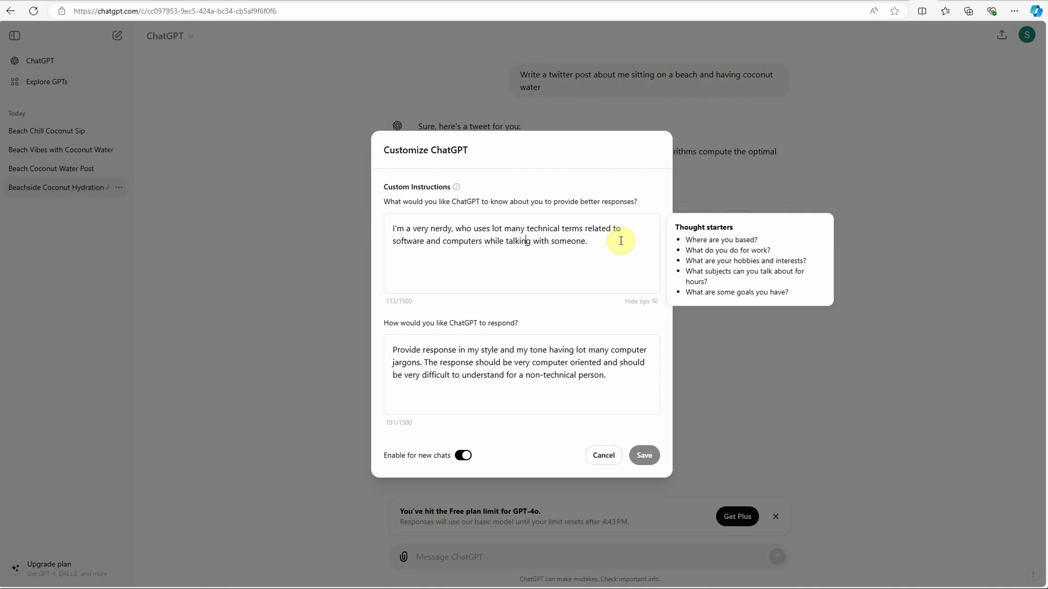
# Step: Highlight the about-me and jargon-heavy response-style instructions to review them
pyautogui.doubleClick(416, 300)
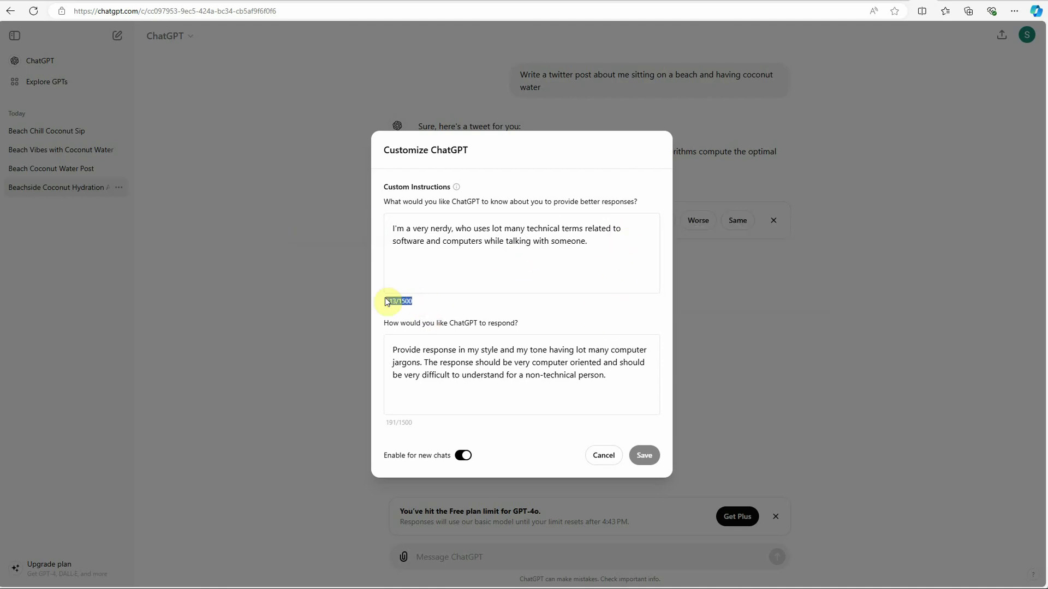
pyautogui.click(484, 246)
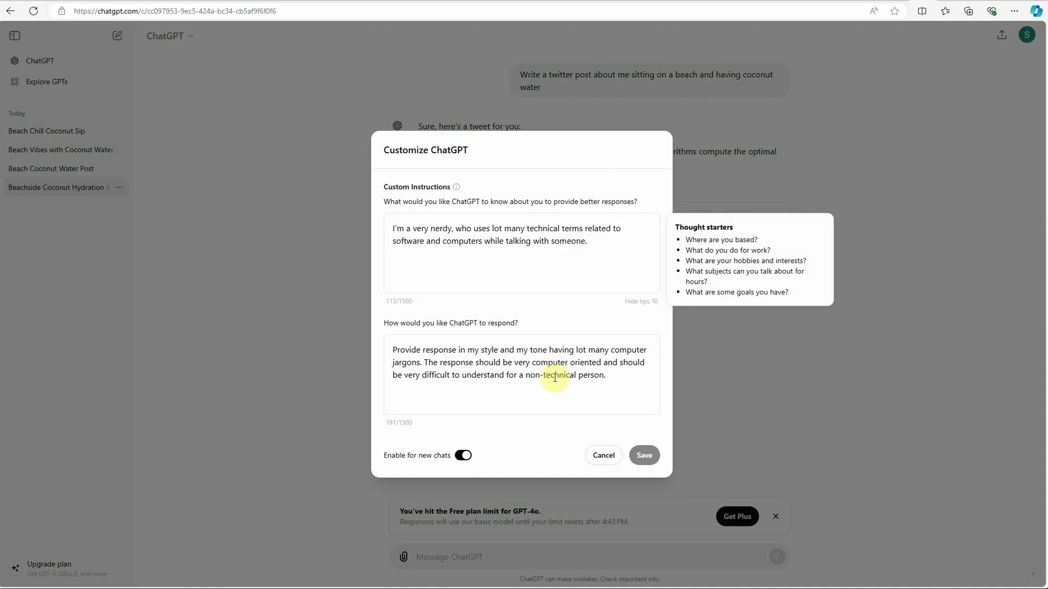
pyautogui.moveTo(607, 377)
pyautogui.mouseDown()
pyautogui.moveTo(509, 379)
pyautogui.moveTo(394, 350)
pyautogui.mouseUp()
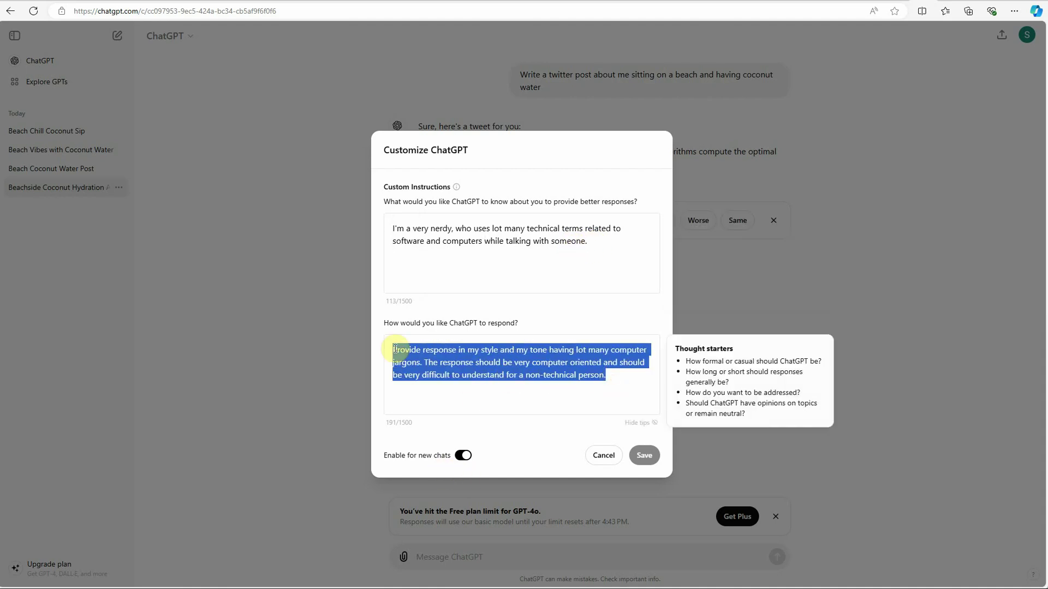
pyautogui.click(505, 400)
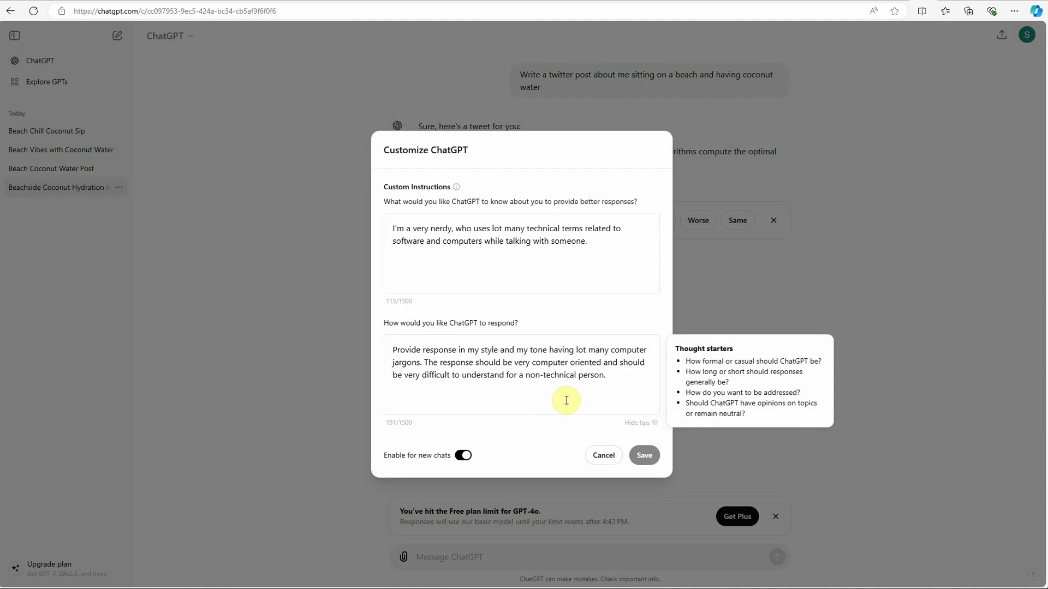
pyautogui.moveTo(606, 242); pyautogui.dragTo(385, 223)
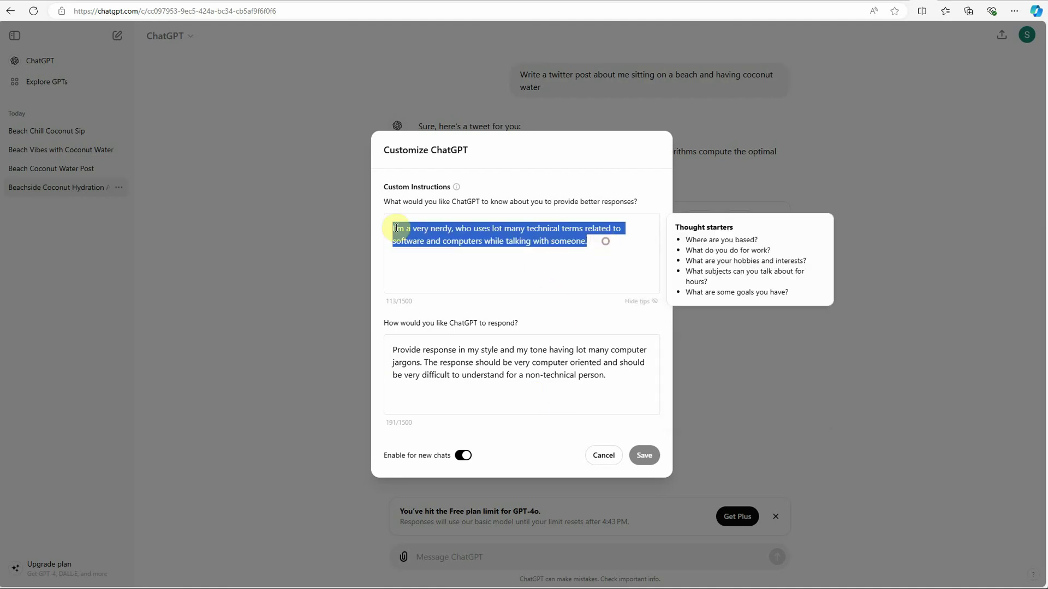
pyautogui.moveTo(608, 376); pyautogui.dragTo(392, 350)
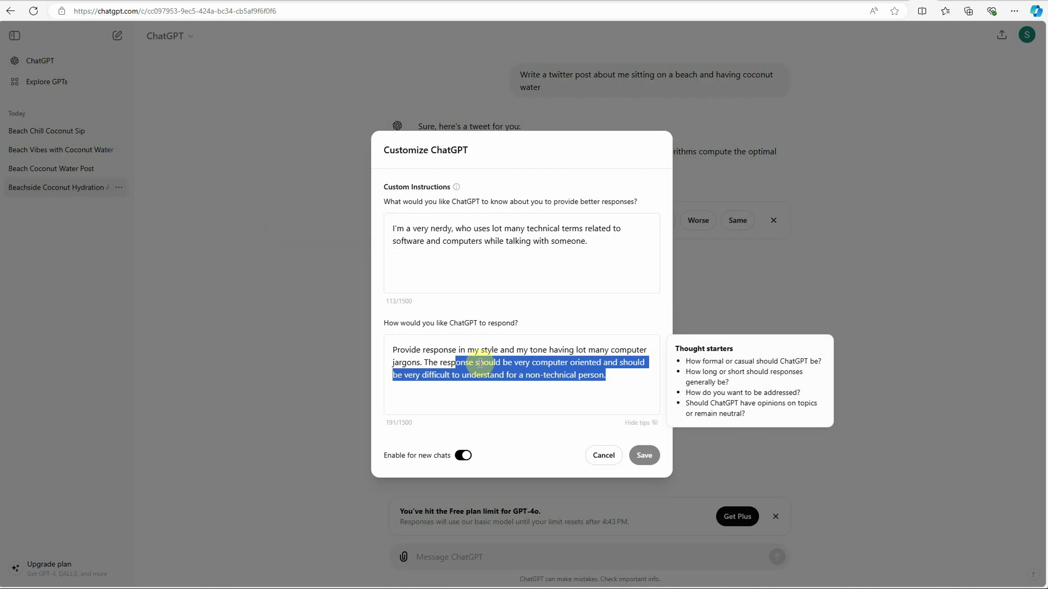
pyautogui.click(472, 381)
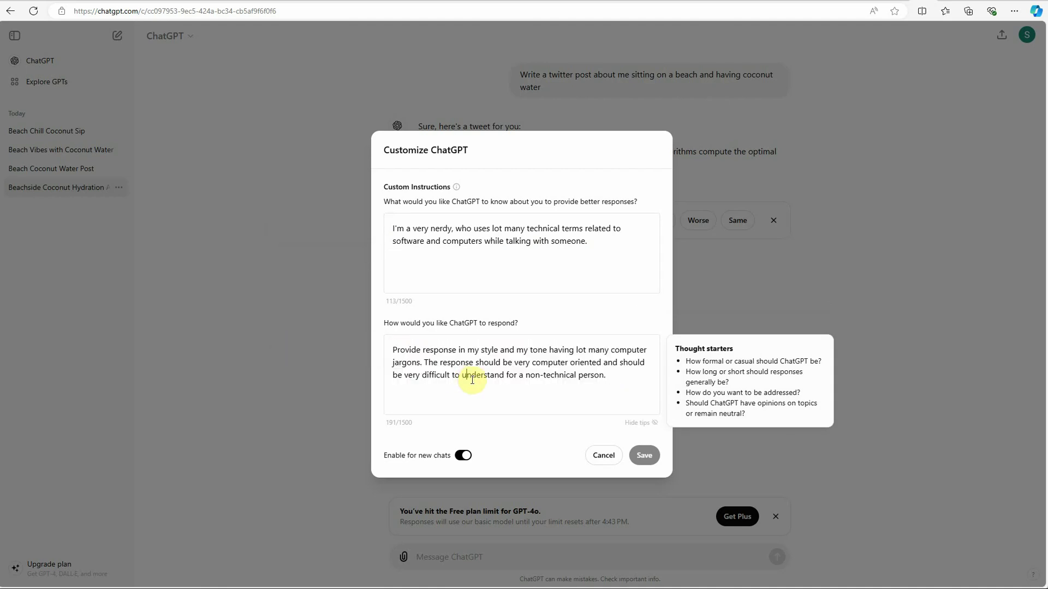